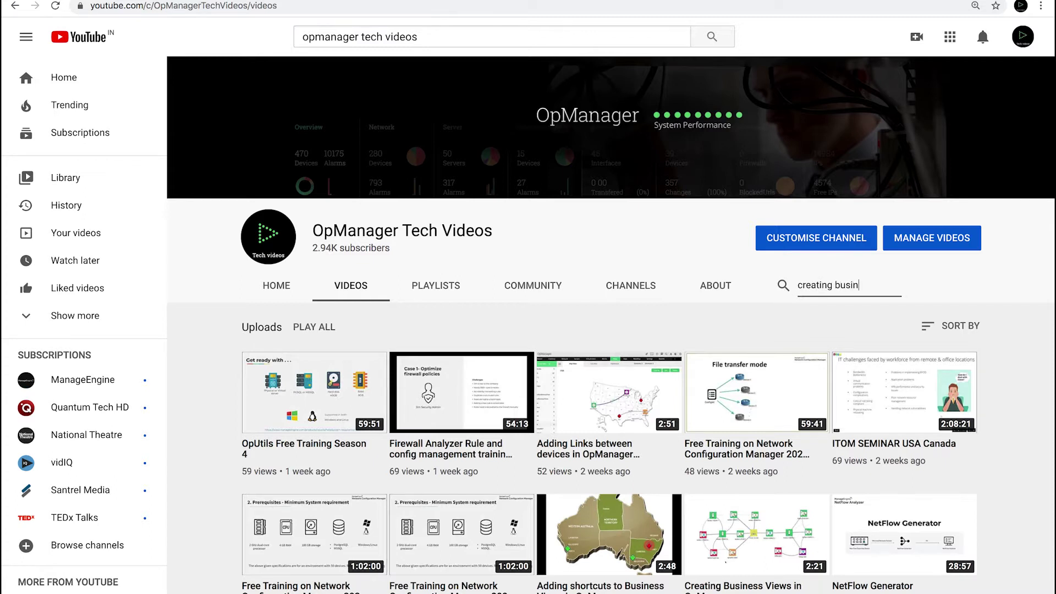
Search the OpManager Tech Videos channel for 'creating business view'.
{"action": "key", "text": "Return"}
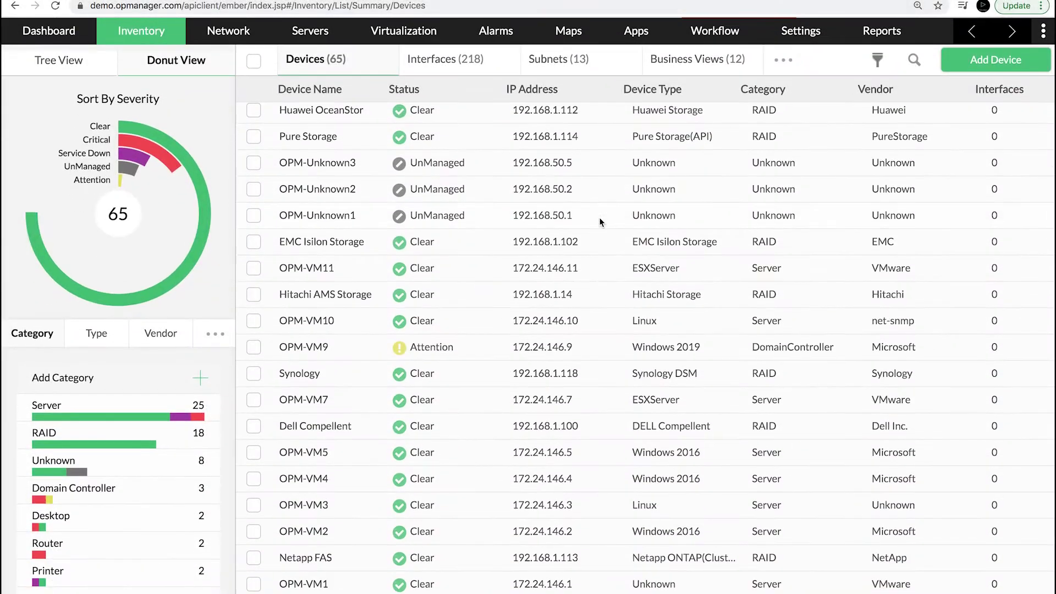
{"action": "scroll", "coordinate": [601, 222], "scroll_direction": "down", "scroll_amount": 3}
{"action": "scroll", "coordinate": [600, 221], "scroll_direction": "down", "scroll_amount": 2}
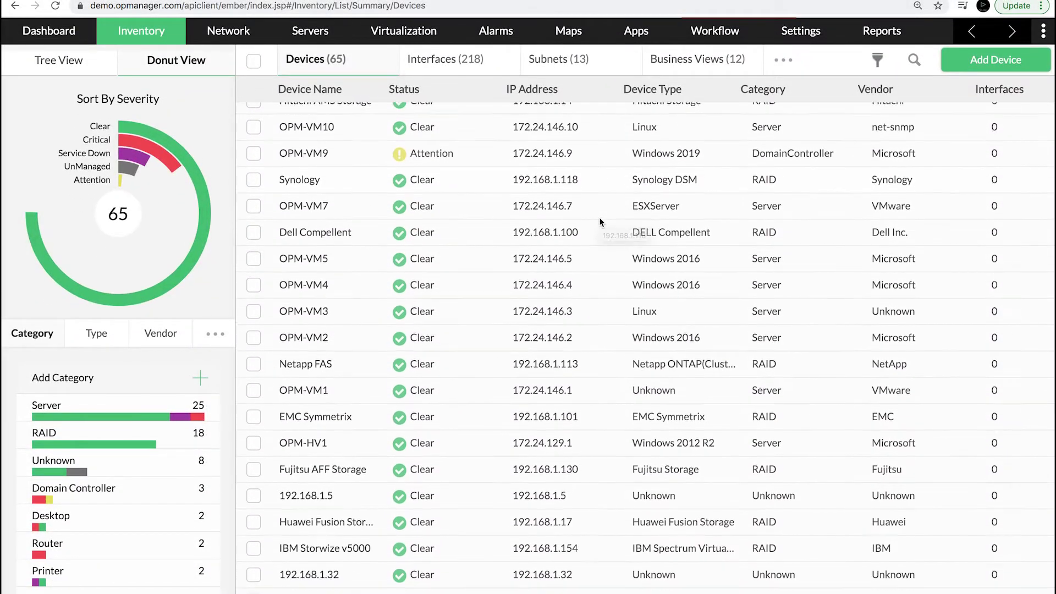
{"action": "scroll", "coordinate": [600, 221], "scroll_direction": "down", "scroll_amount": 2}
{"action": "scroll", "coordinate": [600, 221], "scroll_direction": "down", "scroll_amount": 2}
{"action": "scroll", "coordinate": [600, 222], "scroll_direction": "down", "scroll_amount": 2}
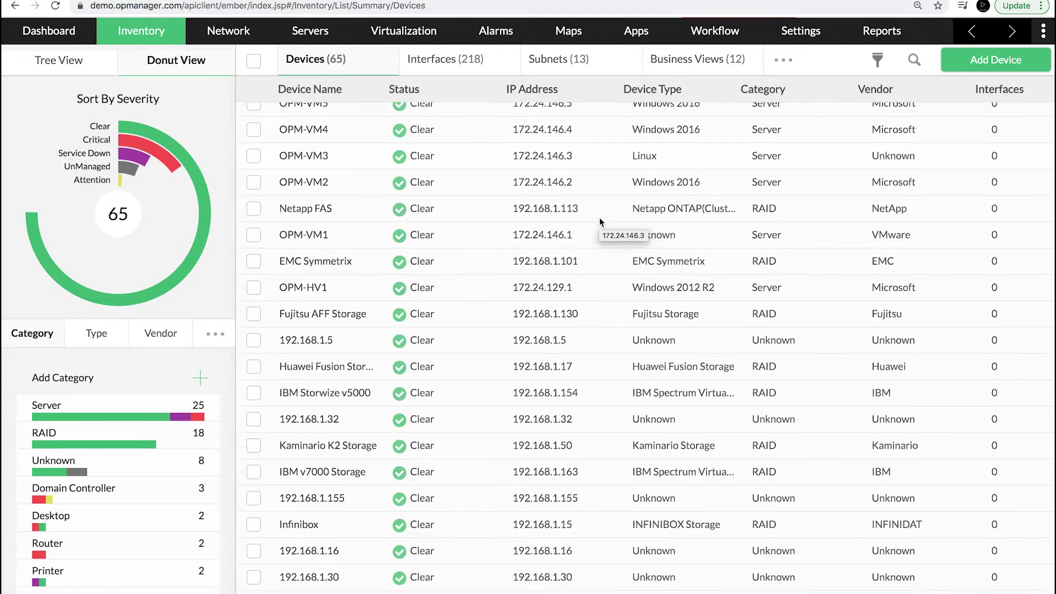
{"action": "scroll", "coordinate": [600, 221], "scroll_direction": "down", "scroll_amount": 1}
{"action": "scroll", "coordinate": [600, 222], "scroll_direction": "down", "scroll_amount": 1}
{"action": "scroll", "coordinate": [601, 222], "scroll_direction": "down", "scroll_amount": 2}
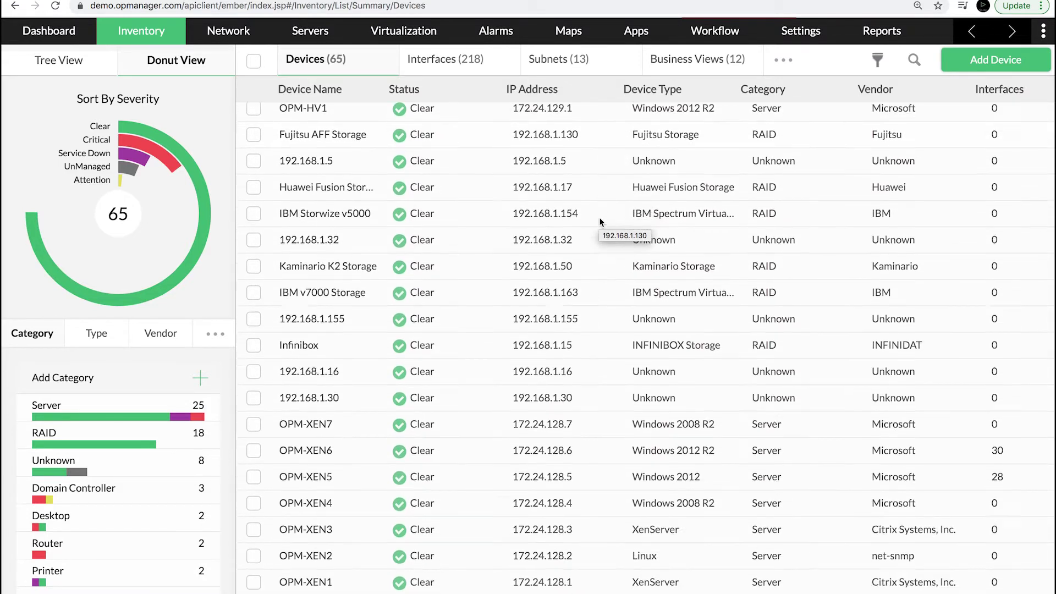
{"action": "scroll", "coordinate": [601, 221], "scroll_direction": "down", "scroll_amount": 2}
{"action": "scroll", "coordinate": [599, 221], "scroll_direction": "down", "scroll_amount": 2}
{"action": "scroll", "coordinate": [601, 222], "scroll_direction": "down", "scroll_amount": 1}
{"action": "scroll", "coordinate": [600, 221], "scroll_direction": "down", "scroll_amount": 2}
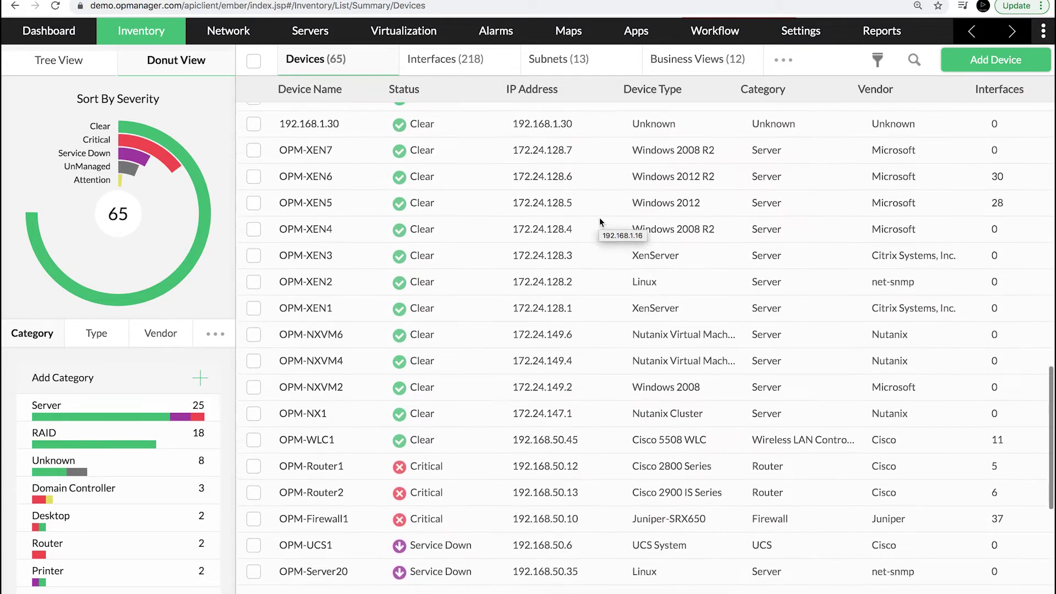
{"action": "scroll", "coordinate": [600, 221], "scroll_direction": "down", "scroll_amount": 2}
{"action": "scroll", "coordinate": [600, 222], "scroll_direction": "down", "scroll_amount": 2}
{"action": "scroll", "coordinate": [600, 222], "scroll_direction": "down", "scroll_amount": 2}
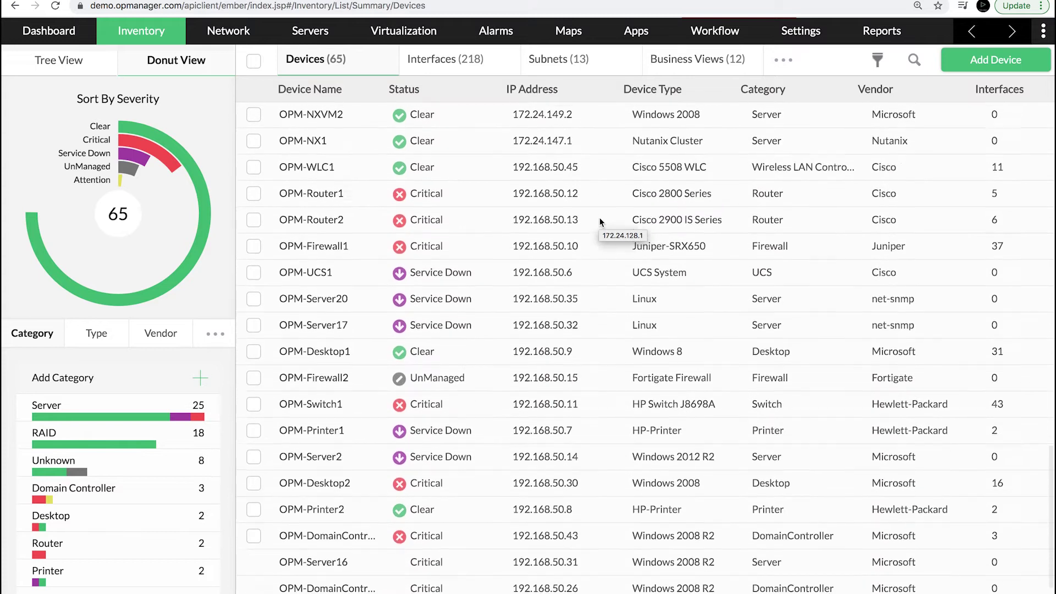
{"action": "scroll", "coordinate": [599, 222], "scroll_direction": "down", "scroll_amount": 1}
{"action": "scroll", "coordinate": [600, 222], "scroll_direction": "down", "scroll_amount": 1}
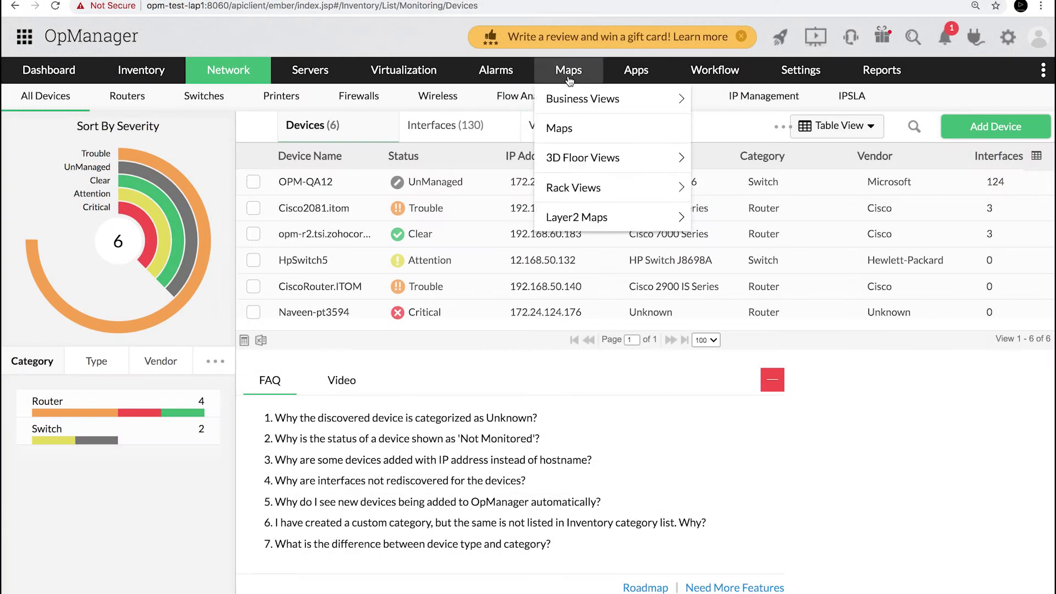
Open the Singapore business view map from Maps, searching business views for 'si'.
{"action": "left_click", "coordinate": [568, 75]}
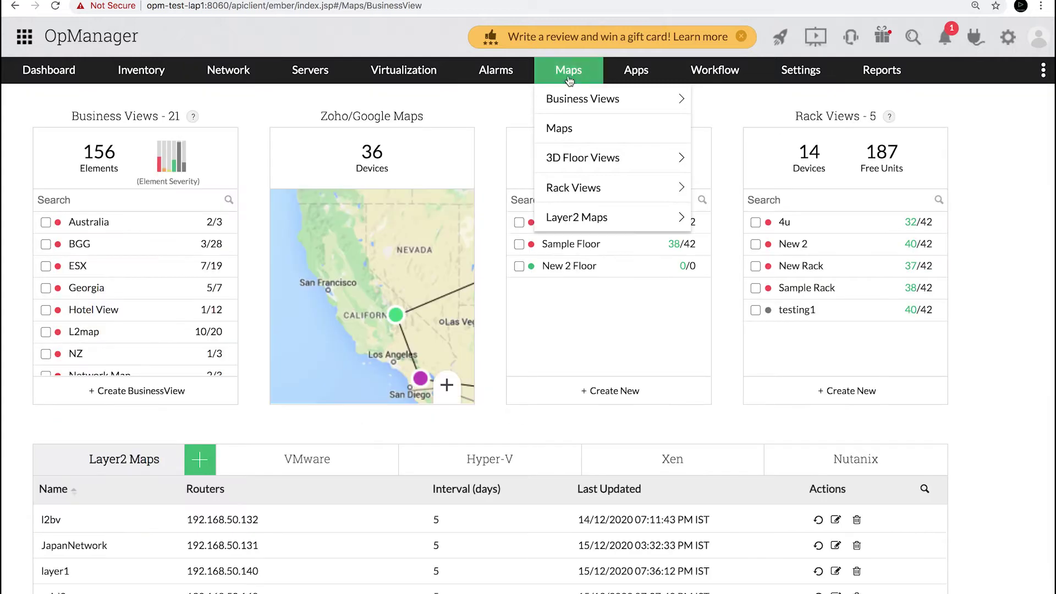
{"action": "left_click", "coordinate": [202, 199]}
{"action": "type", "text": "si"}
{"action": "left_click", "coordinate": [165, 221]}
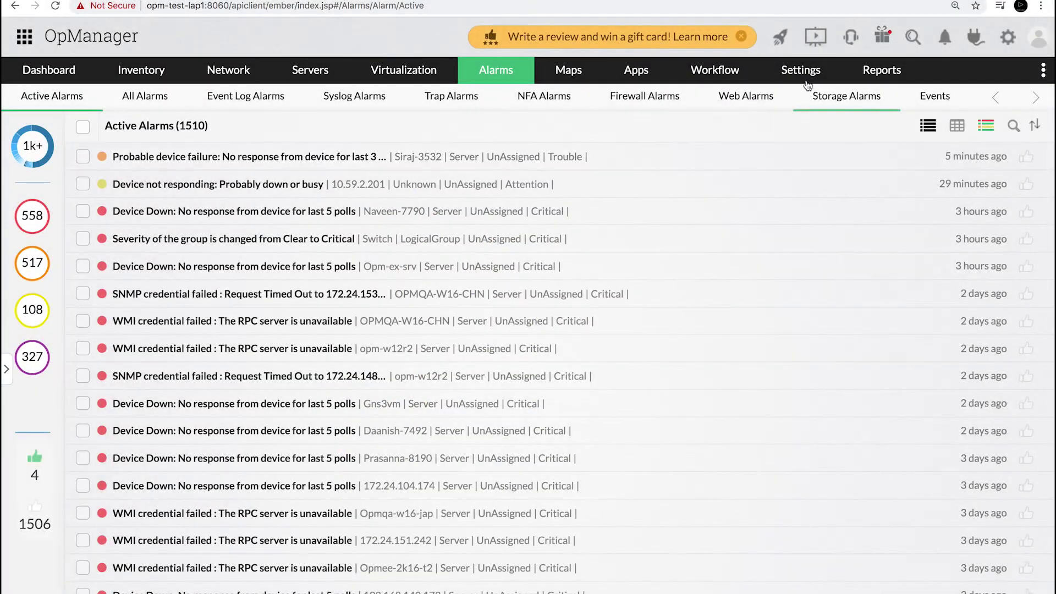
Show the saved Rediscovery profiles under Settings > Network Discovery.
{"action": "left_click", "coordinate": [803, 71]}
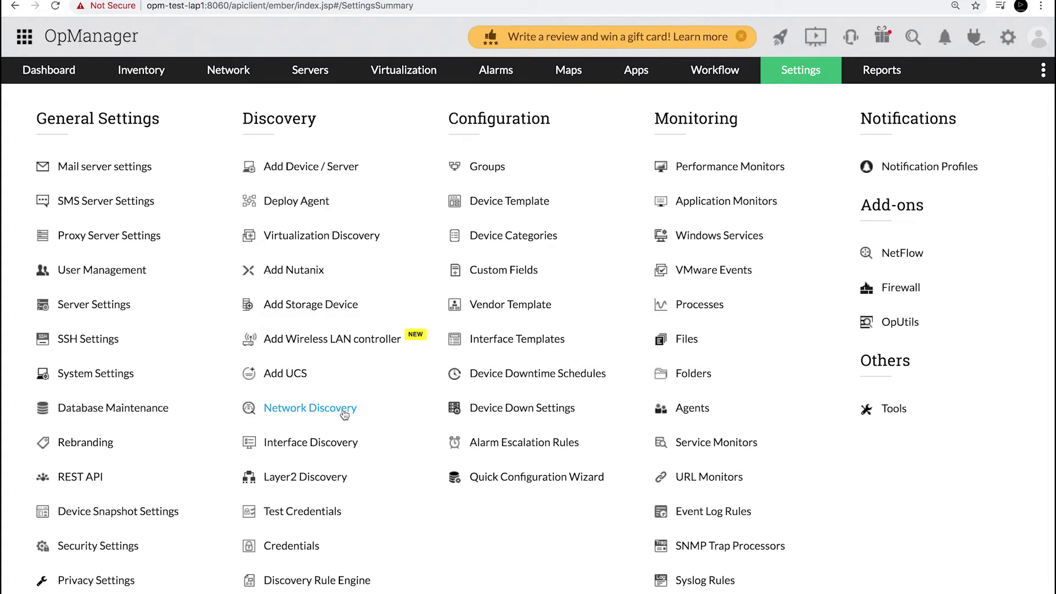
{"action": "left_click", "coordinate": [345, 415]}
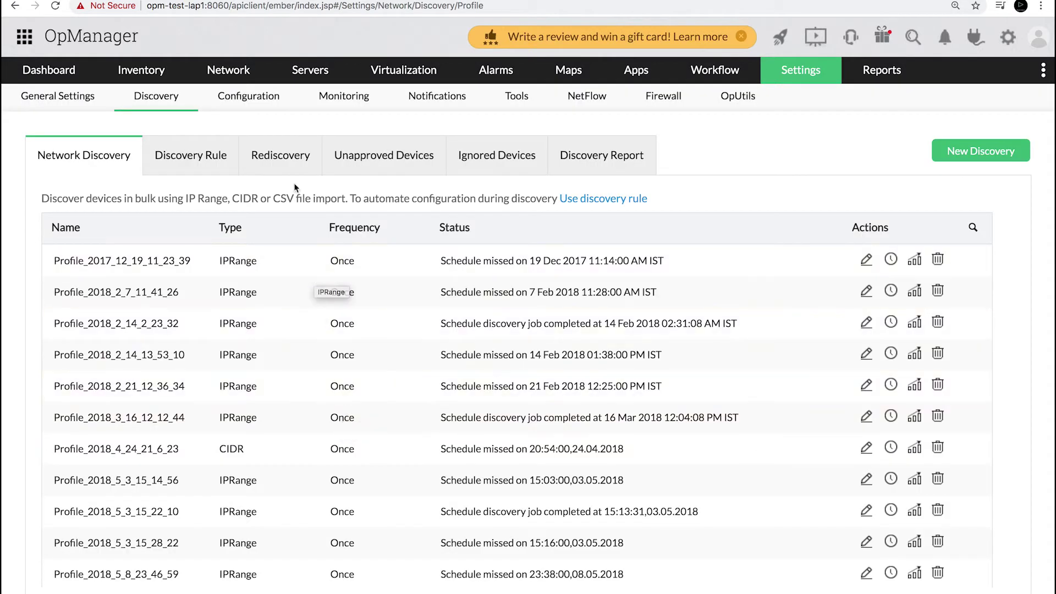
{"action": "left_click", "coordinate": [296, 166]}
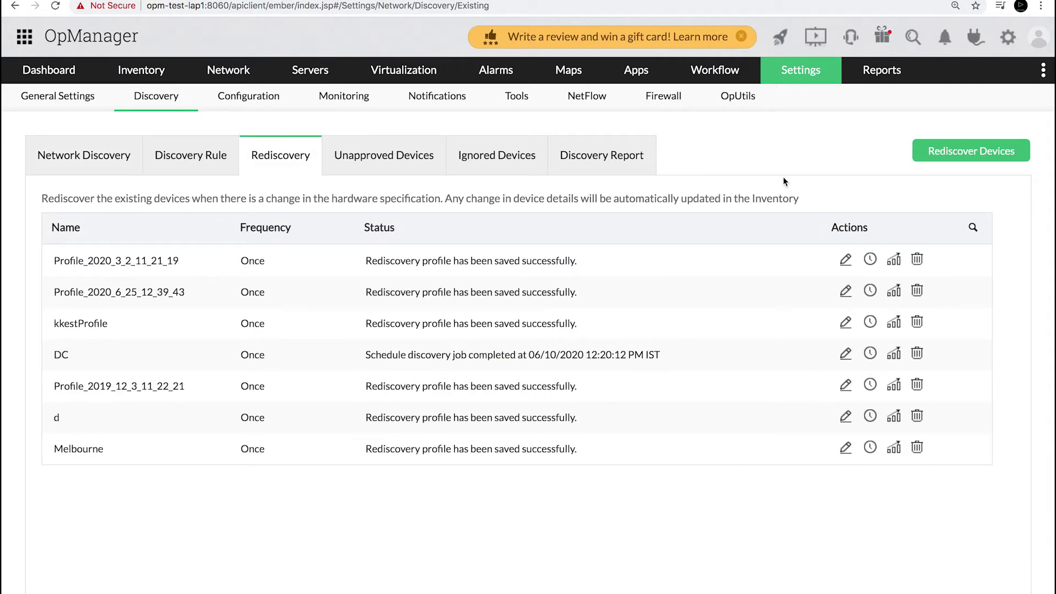
Start the 'Singapore Network Devices' rediscovery profile with the Singapore business view selected.
{"action": "left_click", "coordinate": [939, 160]}
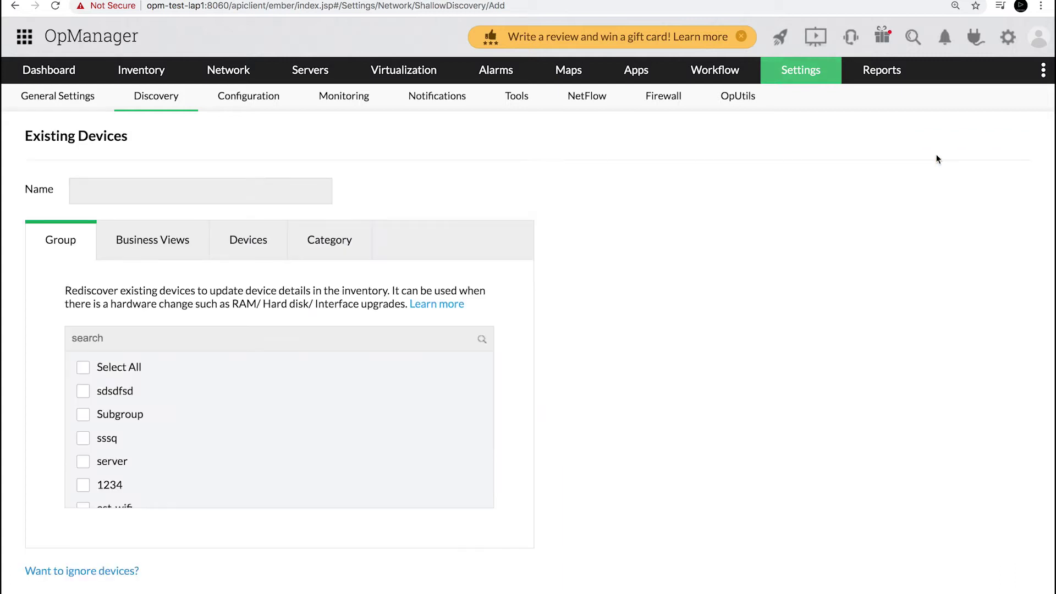
{"action": "left_click", "coordinate": [287, 191]}
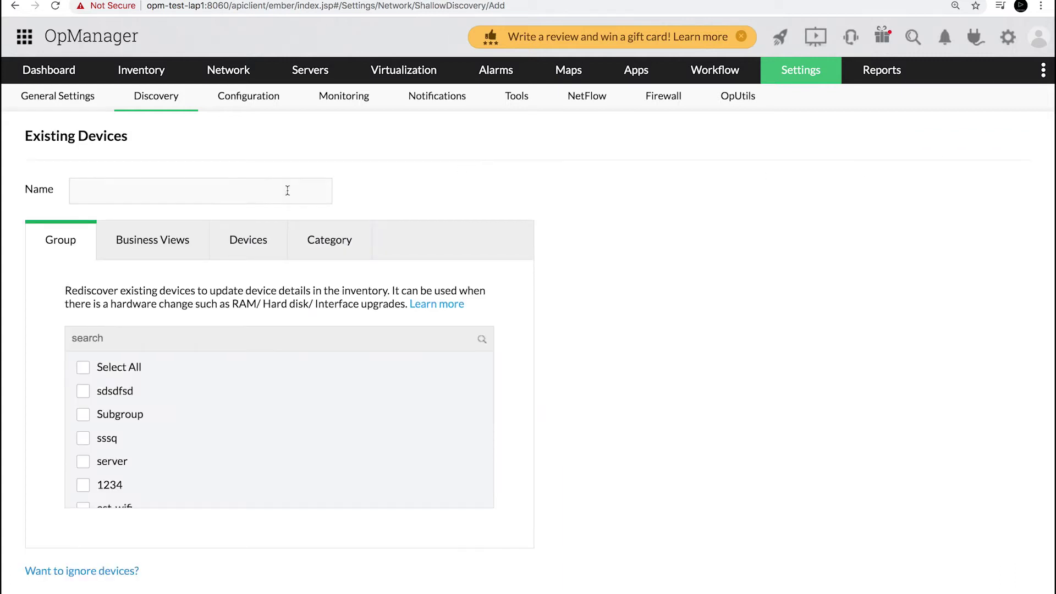
{"action": "type", "text": "Singapore Network"}
{"action": "type", "text": " Devices"}
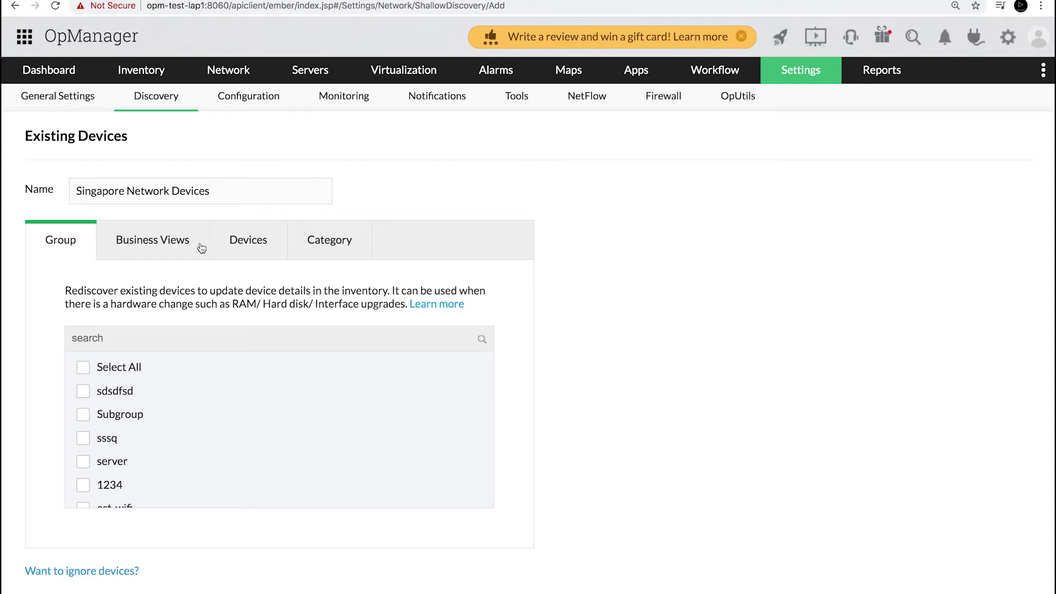
{"action": "left_click", "coordinate": [172, 252]}
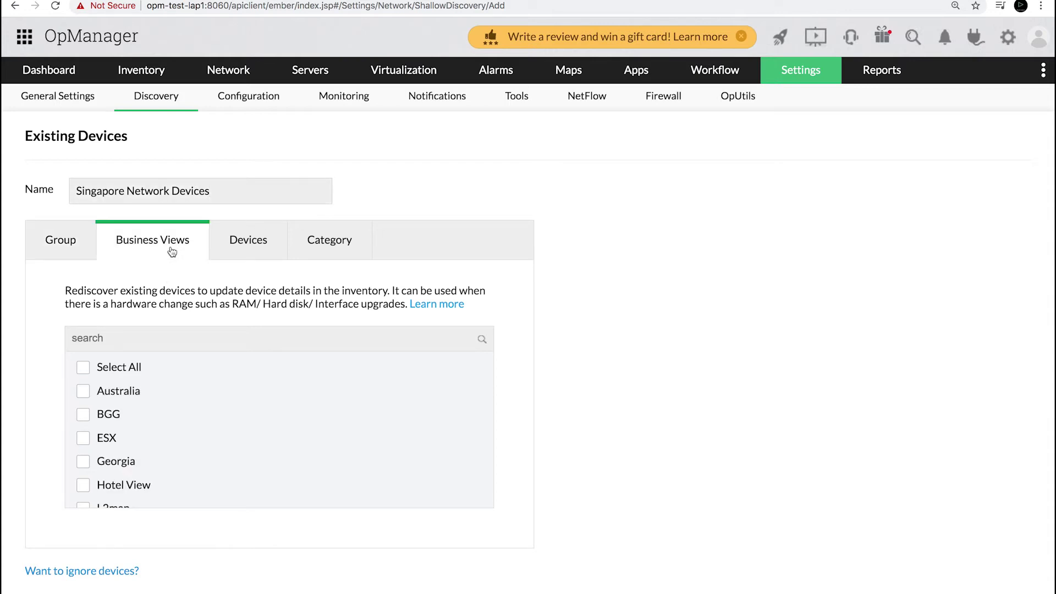
{"action": "left_click", "coordinate": [145, 337]}
{"action": "type", "text": "si"}
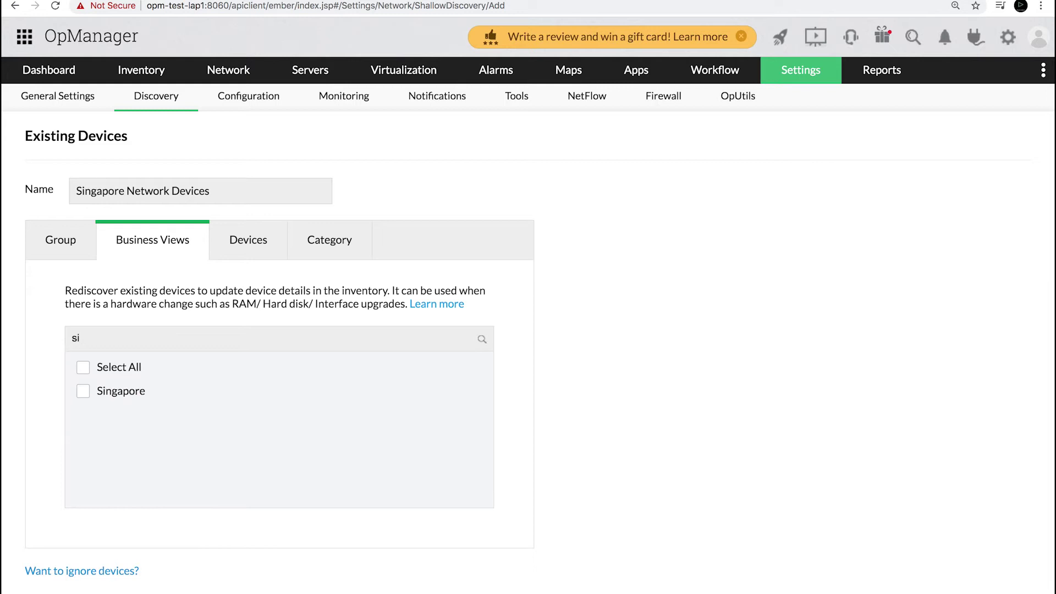
{"action": "left_click", "coordinate": [83, 392]}
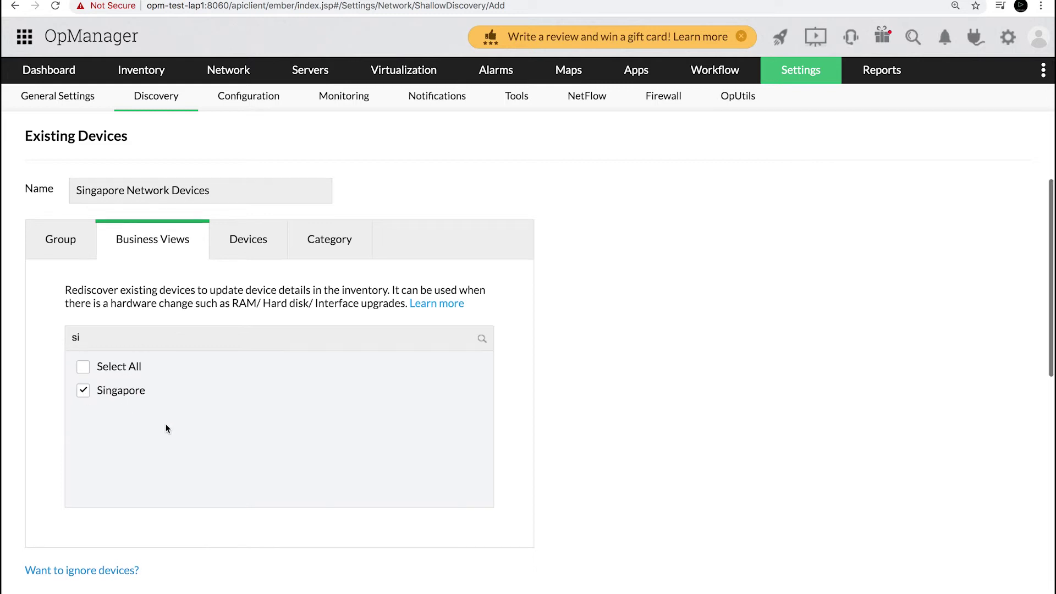
{"action": "scroll", "coordinate": [166, 429], "scroll_direction": "down", "scroll_amount": 1}
{"action": "scroll", "coordinate": [166, 428], "scroll_direction": "down", "scroll_amount": 2}
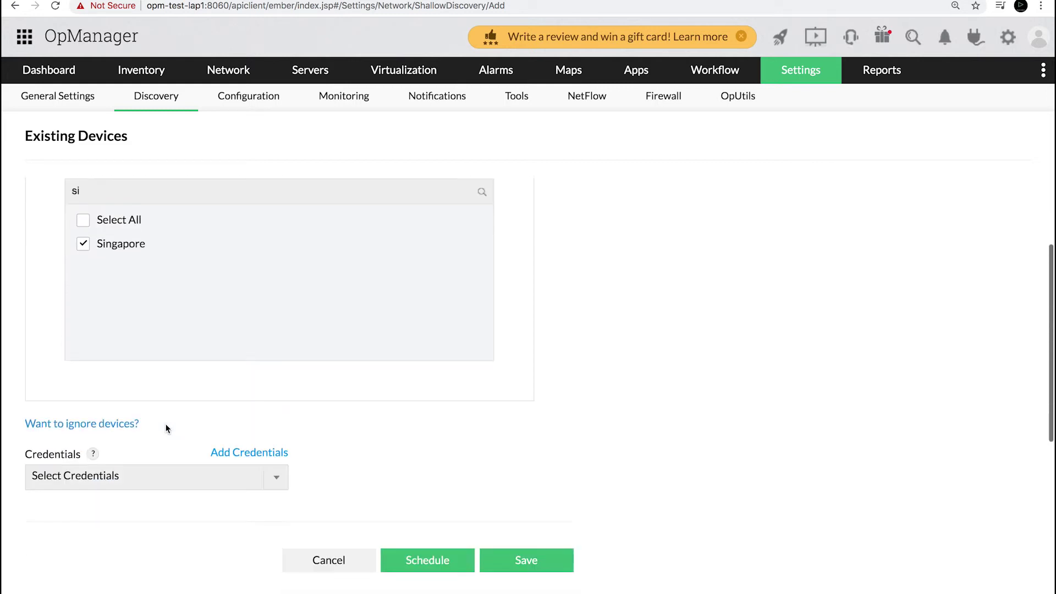
Schedule the rediscovery weekly on Mondays at 10:00 and save the profile.
{"action": "left_click", "coordinate": [459, 565]}
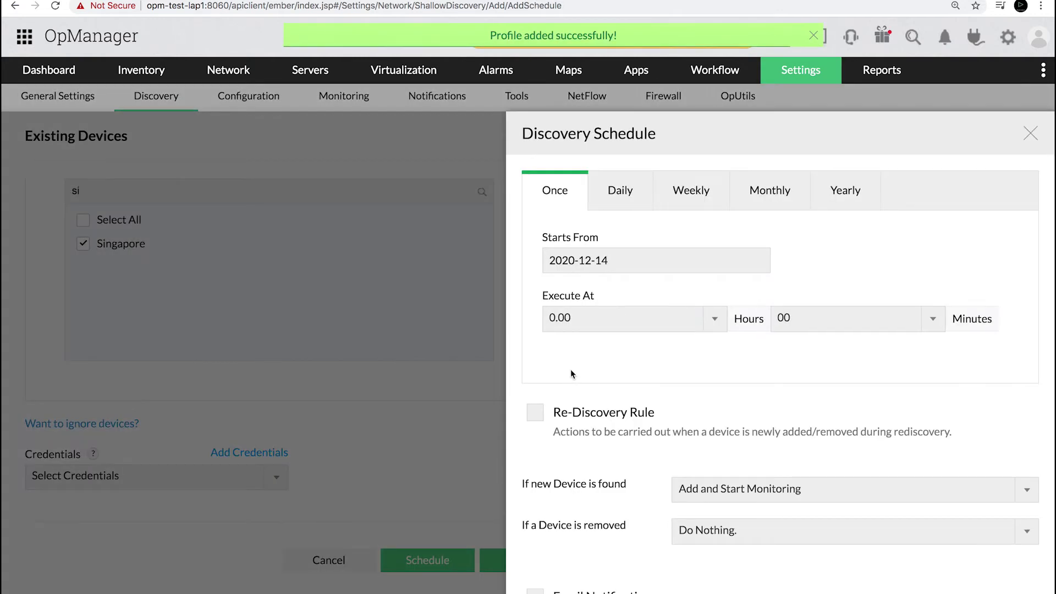
{"action": "left_click", "coordinate": [697, 205]}
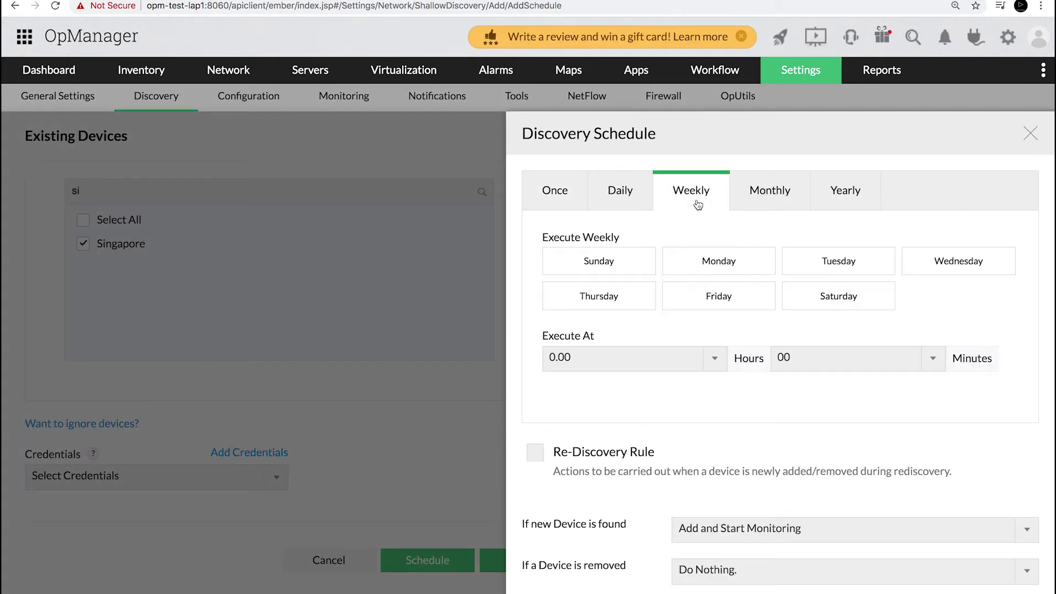
{"action": "left_click", "coordinate": [745, 266]}
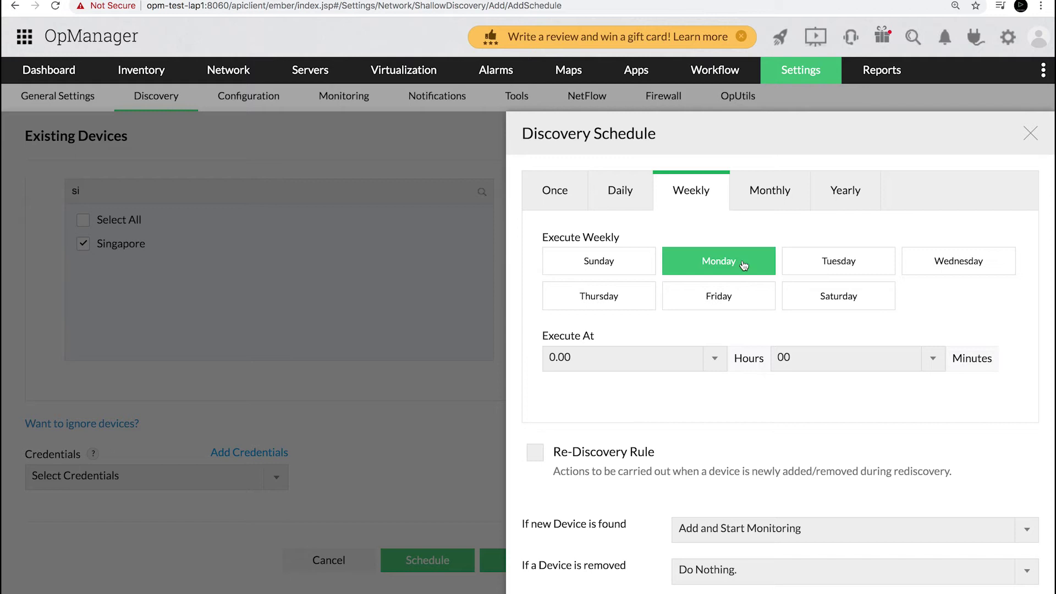
{"action": "left_click", "coordinate": [653, 361]}
{"action": "scroll", "coordinate": [633, 430], "scroll_direction": "down", "scroll_amount": 3}
{"action": "left_click", "coordinate": [627, 471]}
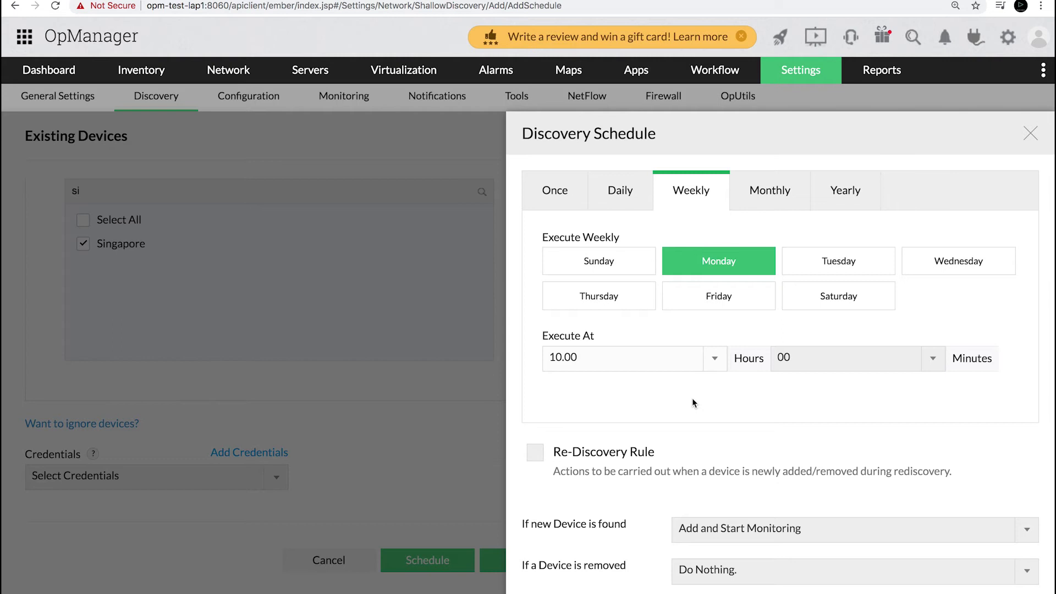
{"action": "scroll", "coordinate": [693, 398], "scroll_direction": "down", "scroll_amount": 2}
{"action": "scroll", "coordinate": [693, 398], "scroll_direction": "down", "scroll_amount": 2}
{"action": "scroll", "coordinate": [693, 398], "scroll_direction": "down", "scroll_amount": 2}
{"action": "scroll", "coordinate": [693, 398], "scroll_direction": "down", "scroll_amount": 2}
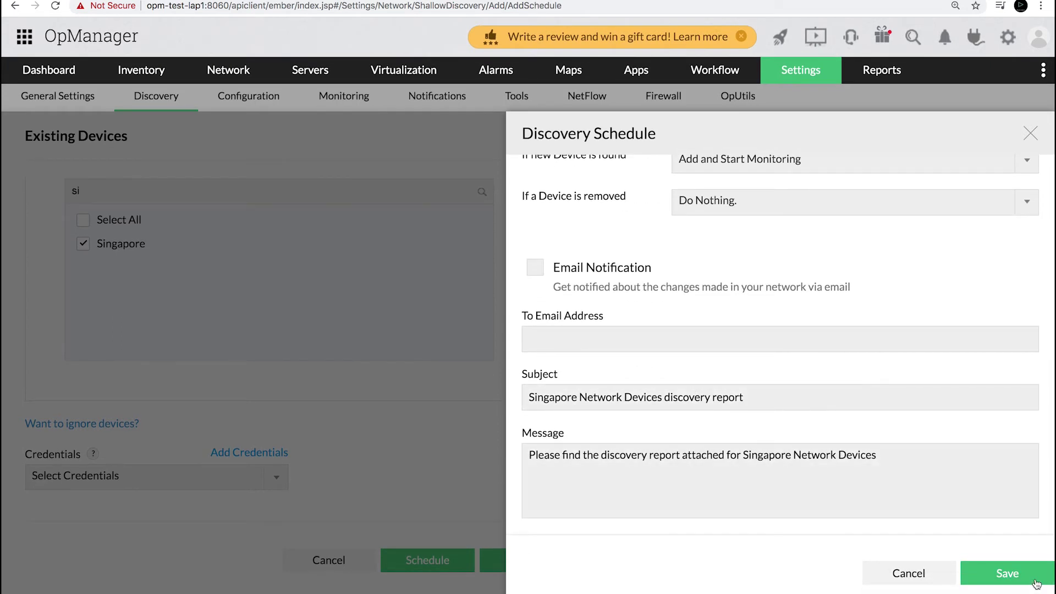
{"action": "left_click", "coordinate": [1008, 573]}
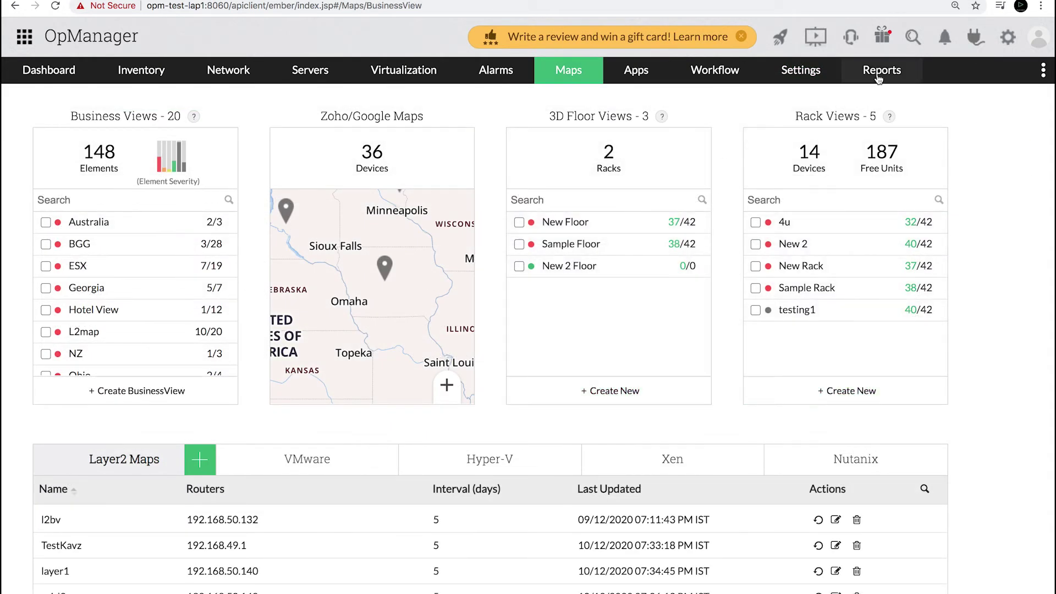
Filter the Health and Performance Servers Health Report to the Sydney business view.
{"action": "left_click", "coordinate": [880, 73]}
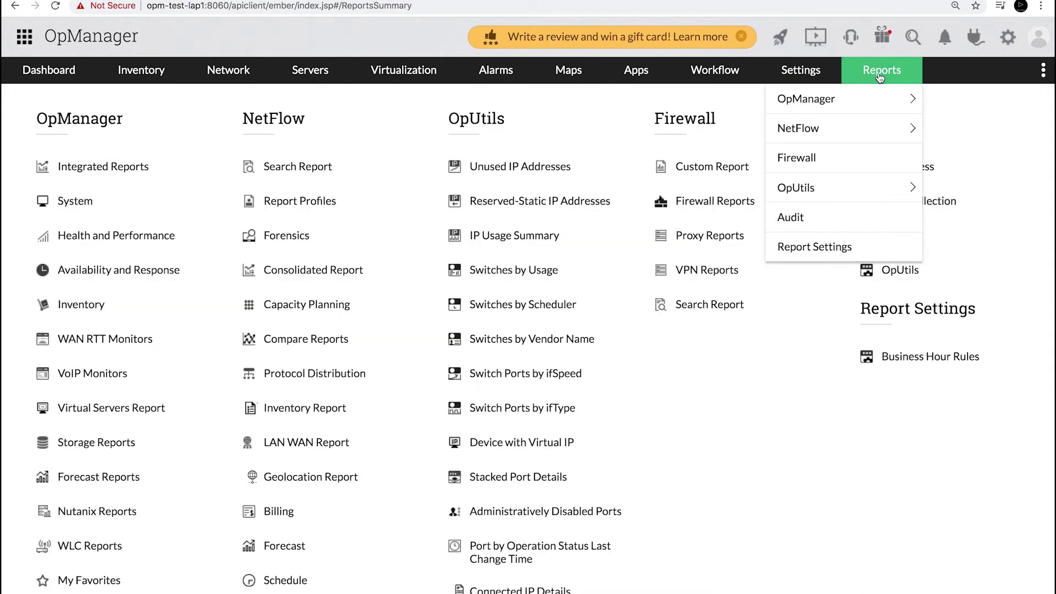
{"action": "left_click", "coordinate": [168, 238]}
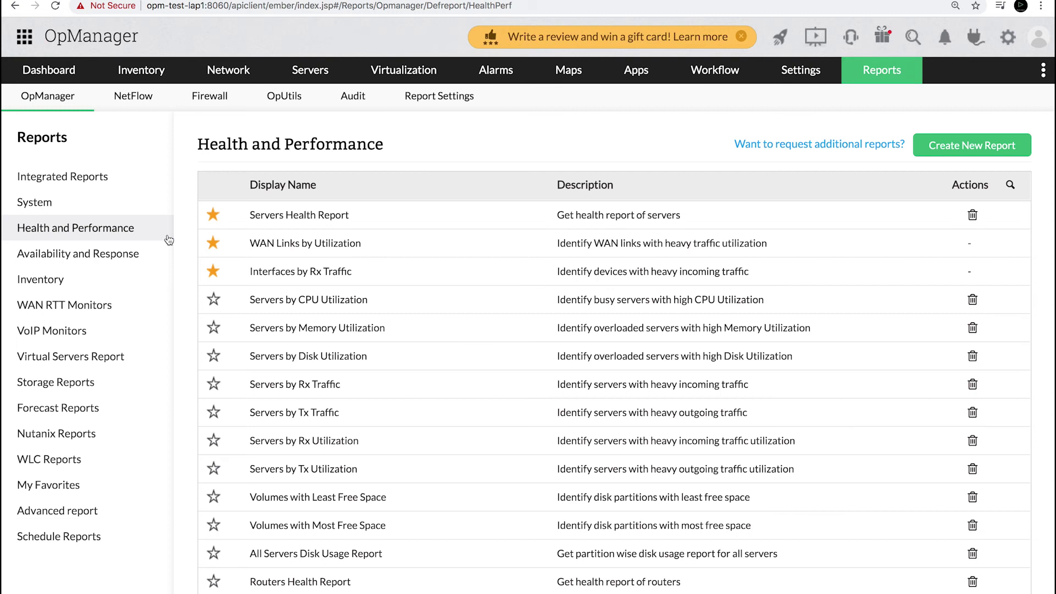
{"action": "left_click", "coordinate": [298, 222]}
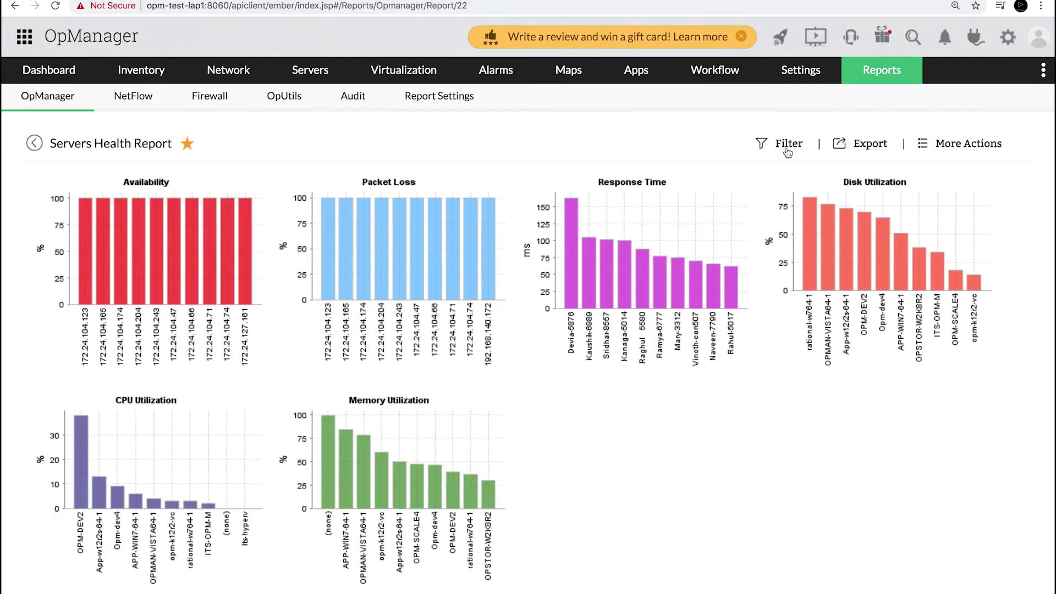
{"action": "left_click", "coordinate": [785, 148]}
{"action": "left_click", "coordinate": [436, 194]}
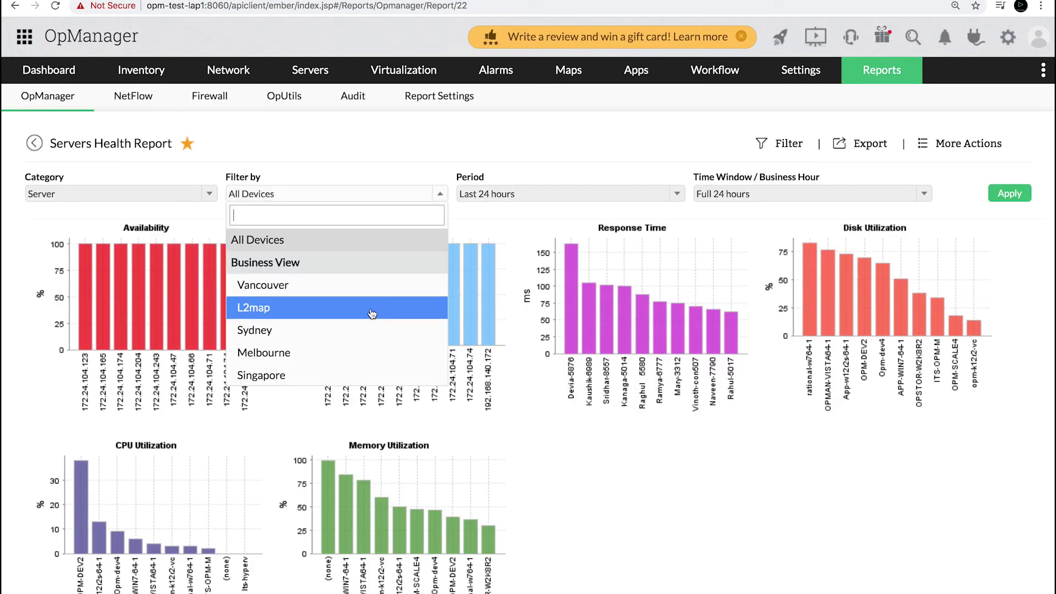
{"action": "left_click", "coordinate": [366, 329]}
{"action": "left_click", "coordinate": [1009, 194]}
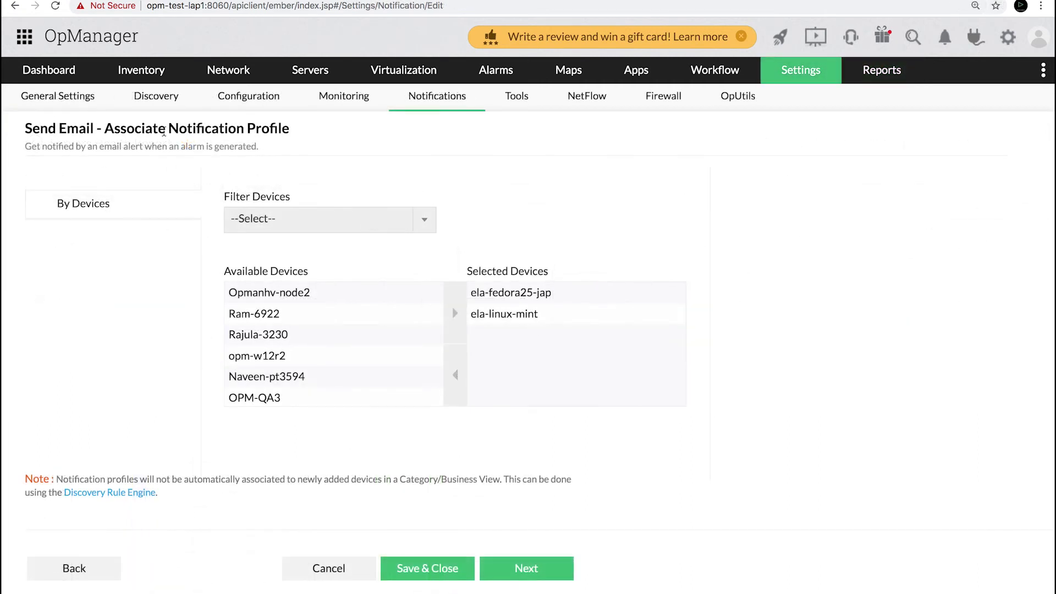
Filter the Send Email profile's devices to the Perth business view, then save and close.
{"action": "left_click", "coordinate": [335, 218]}
{"action": "left_click", "coordinate": [316, 289]}
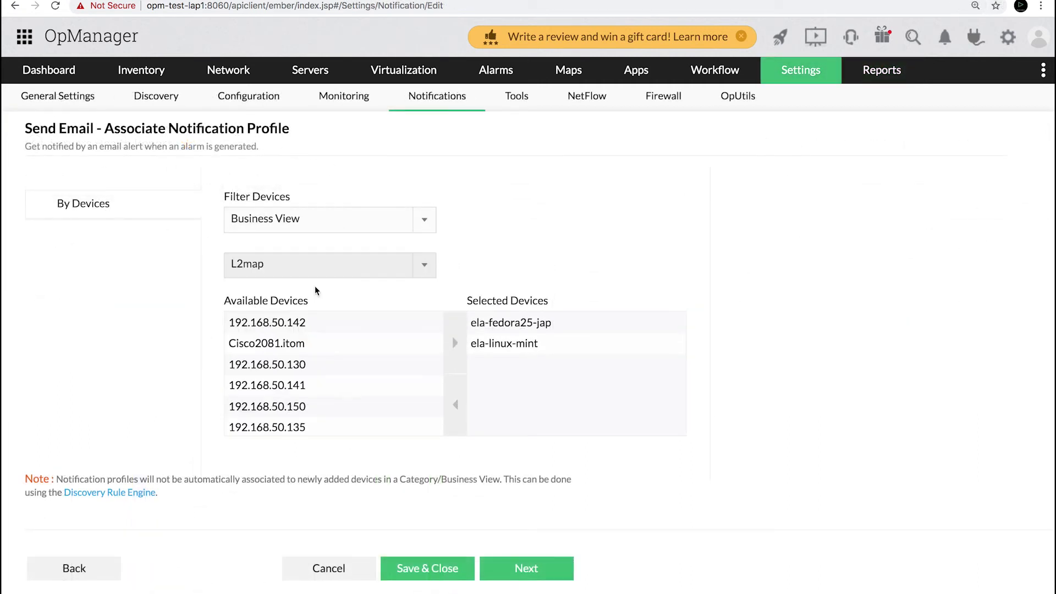
{"action": "left_click", "coordinate": [330, 271]}
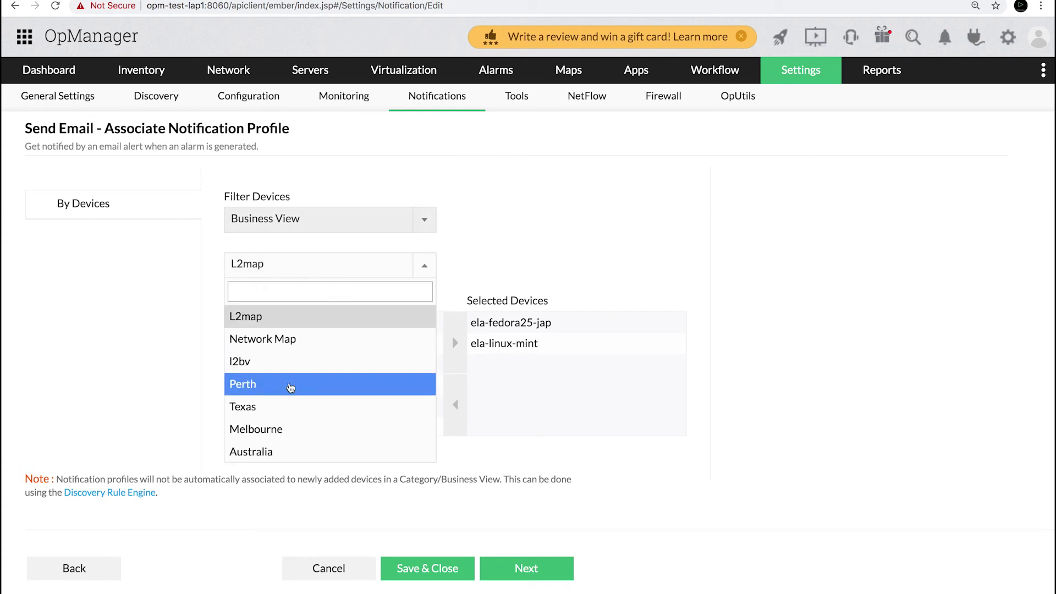
{"action": "left_click", "coordinate": [291, 387]}
{"action": "left_click", "coordinate": [456, 569]}
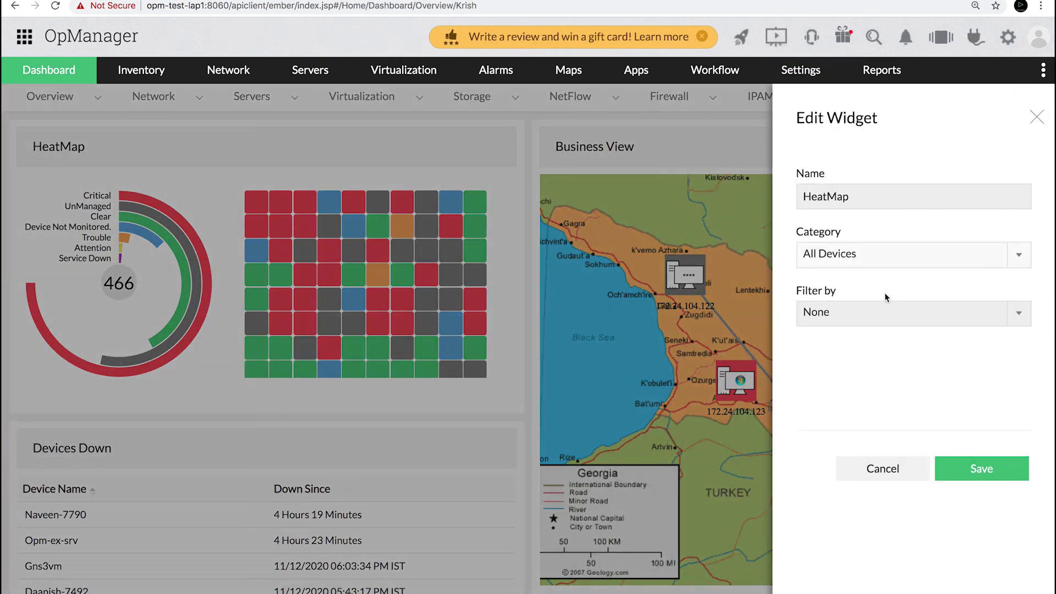
Set the HeatMap widget's filter to the Singapore business view and save the widget.
{"action": "left_click", "coordinate": [893, 315]}
{"action": "type", "text": "sin"}
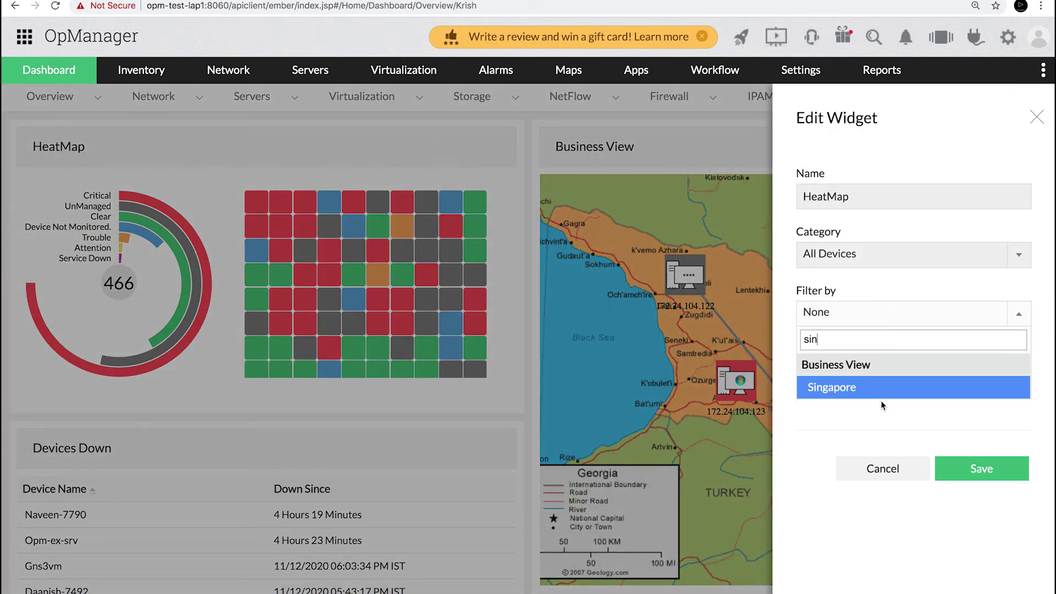
{"action": "left_click", "coordinate": [863, 389]}
{"action": "left_click", "coordinate": [999, 470]}
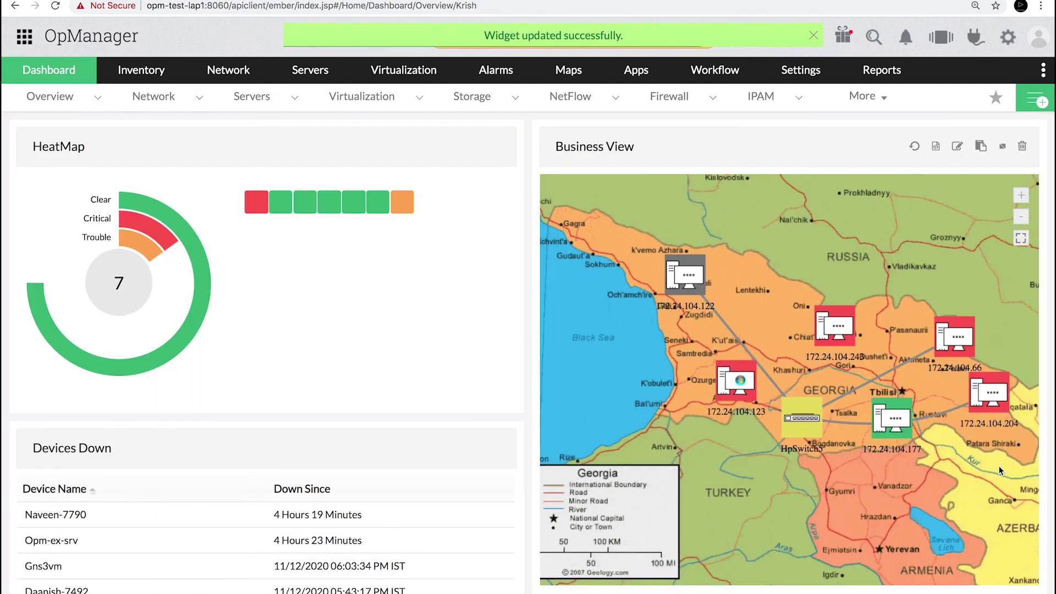